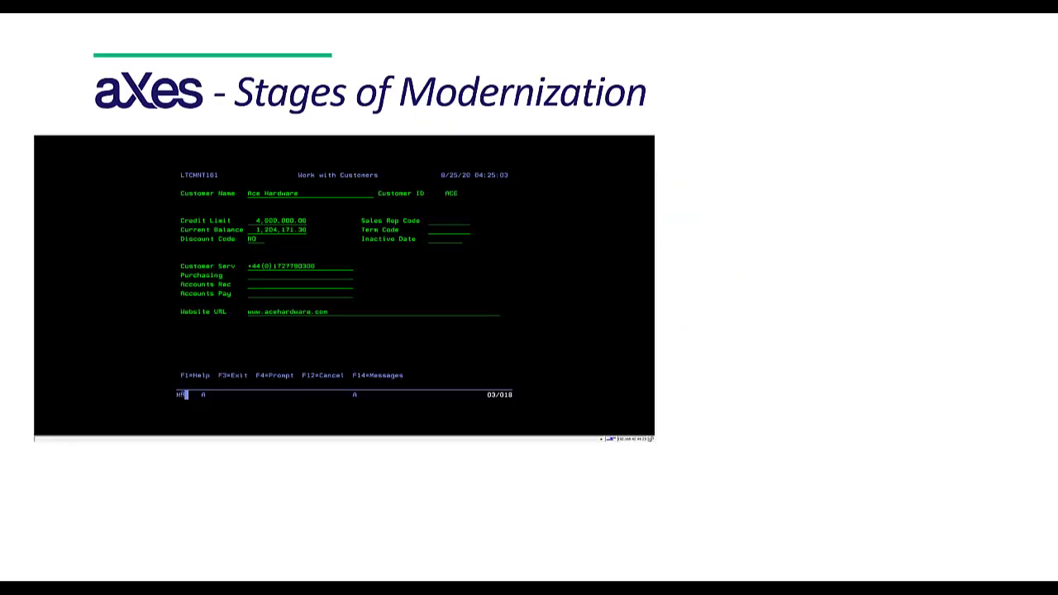
{"action": "key", "text": "Right"}
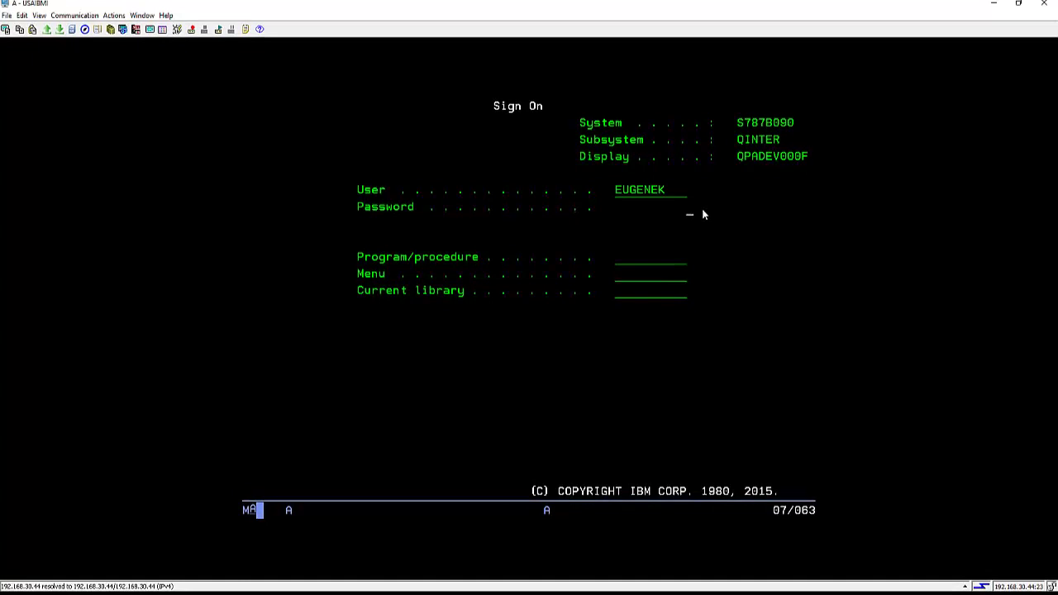
- Complete the sign-on and open Work with Customers through the Demonstrations menu and the Lansa Tool company application
{"action": "key", "text": "Return"}
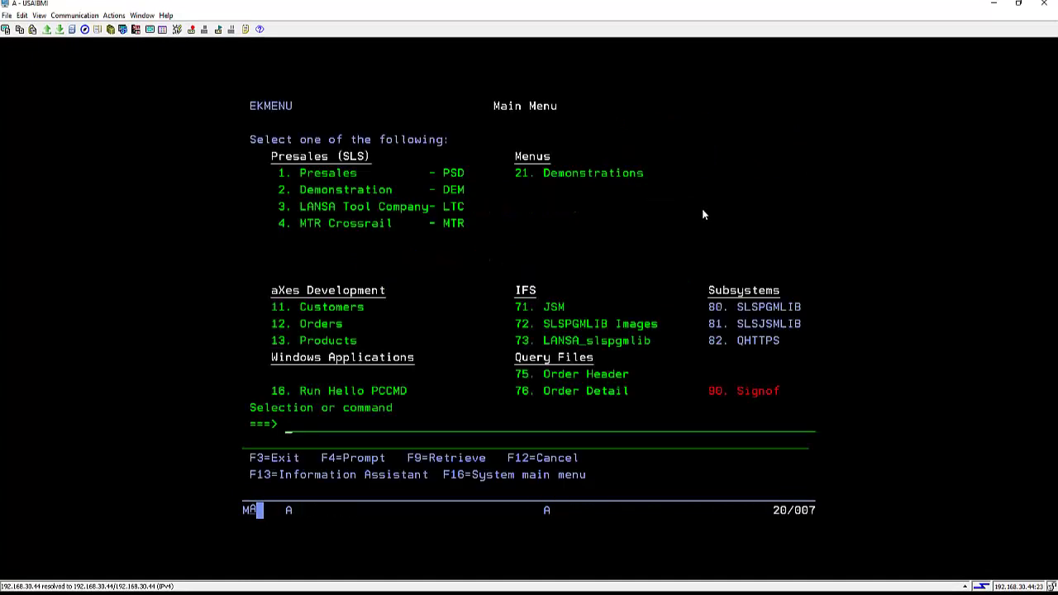
{"action": "type", "text": "21"}
{"action": "key", "text": "Return"}
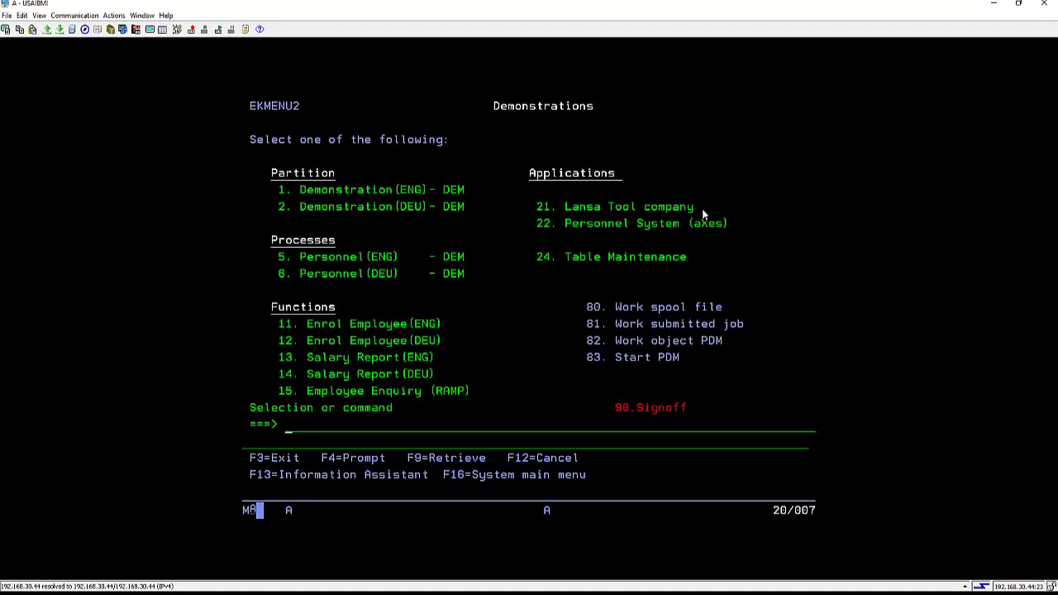
{"action": "type", "text": "21"}
{"action": "key", "text": "Return"}
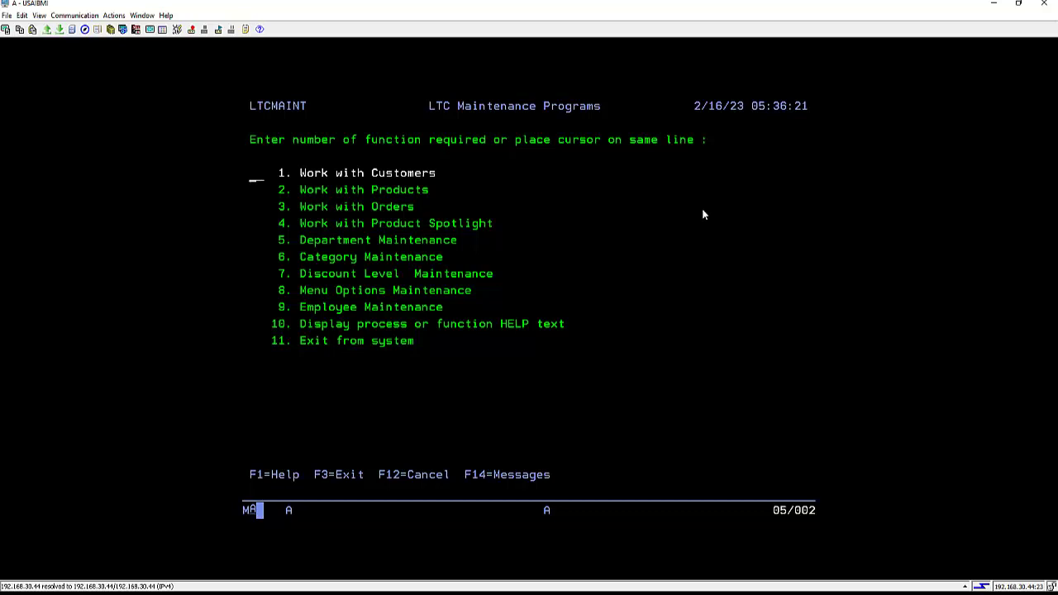
{"action": "type", "text": "1"}
{"action": "key", "text": "Return"}
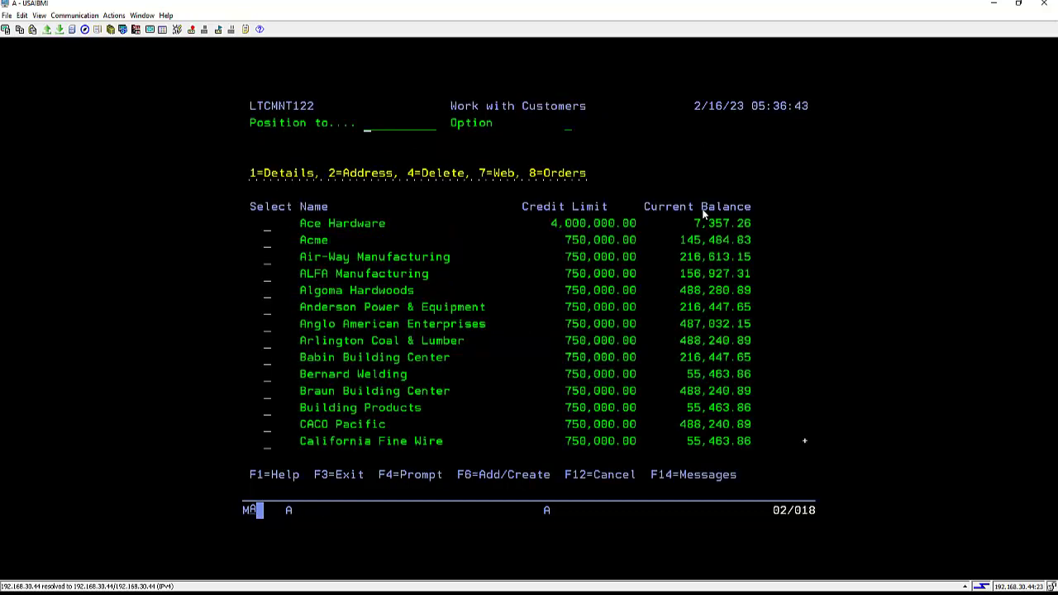
- Position the customer list to LANSA and open the details of LANSA Mart
{"action": "type", "text": "LANSA"}
{"action": "key", "text": "Return"}
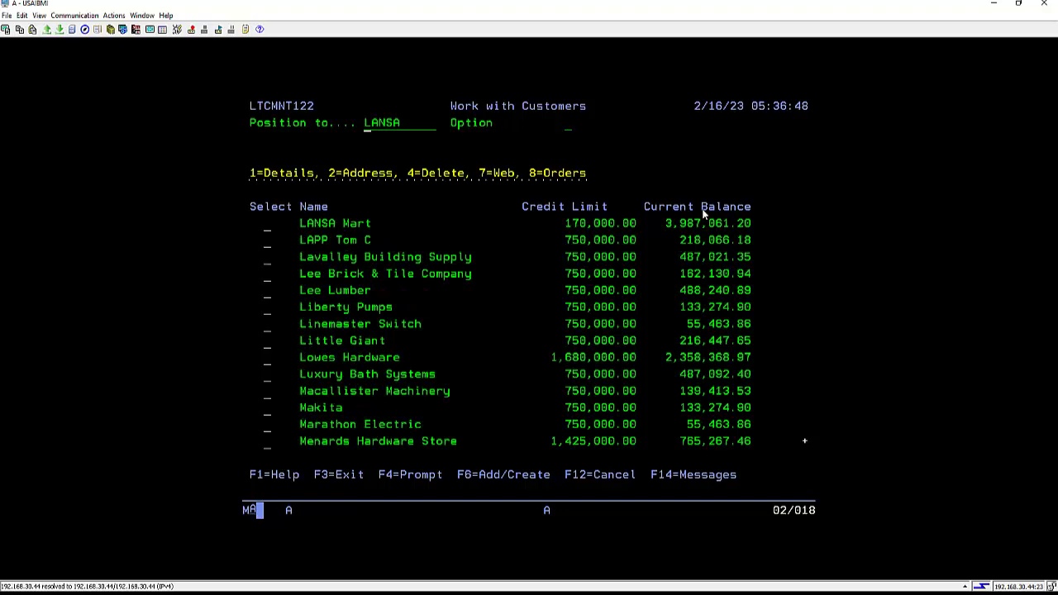
{"action": "key", "text": "Tab"}
{"action": "key", "text": "Tab"}
{"action": "key", "text": "Return"}
- Set LANSA Mart's discount code to 20% by choosing 20 Percent from the discount prompt, and save the customer record
{"action": "key", "text": "Down"}
{"action": "key", "text": "Down"}
{"action": "key", "text": "Down"}
{"action": "key", "text": "Down"}
{"action": "key", "text": "Down"}
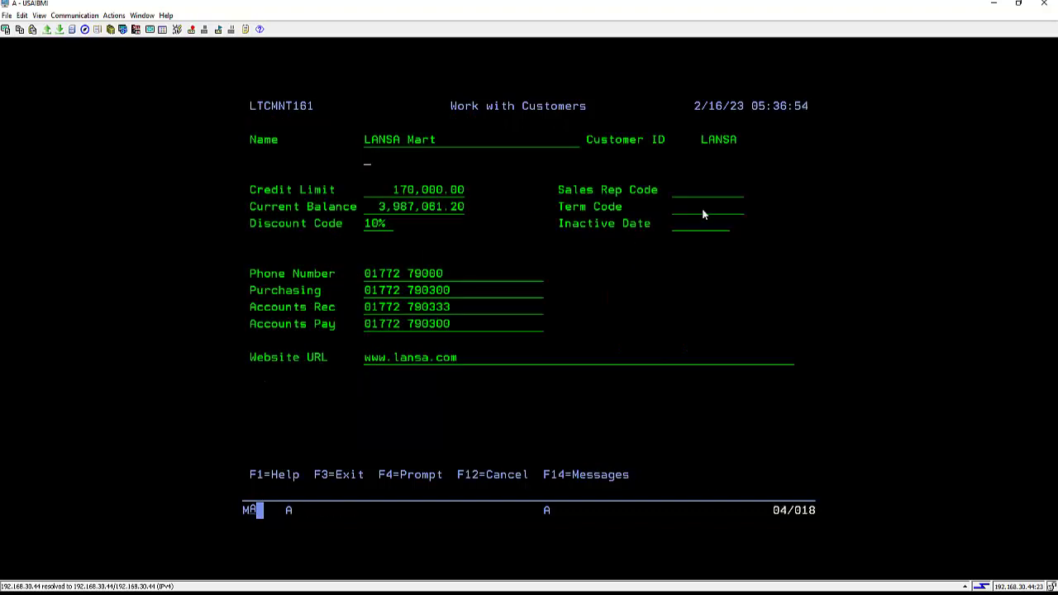
{"action": "key", "text": "F4"}
{"action": "key", "text": "Down"}
{"action": "key", "text": "Down"}
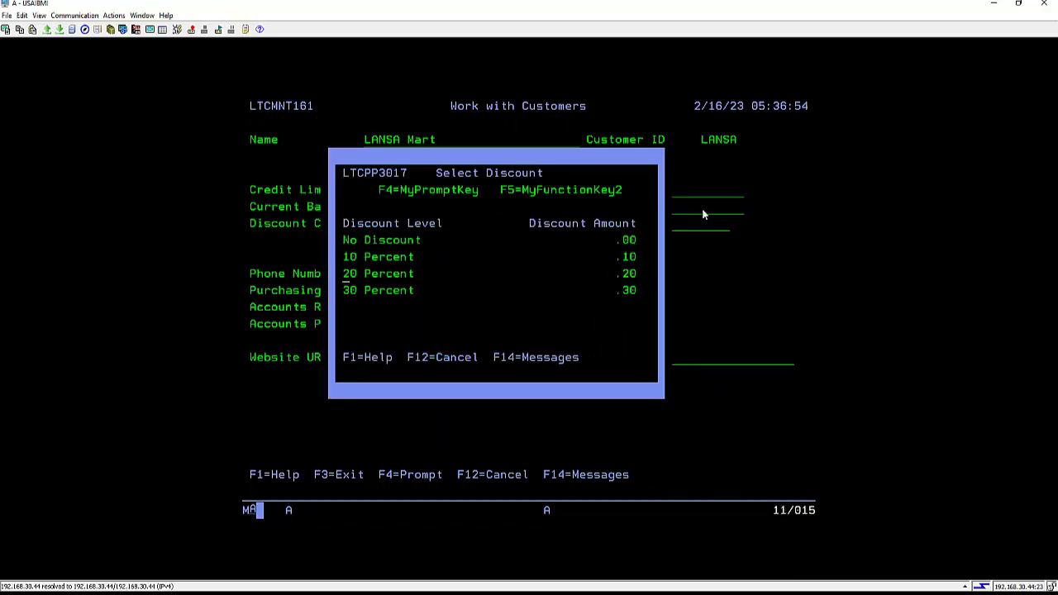
{"action": "key", "text": "Return"}
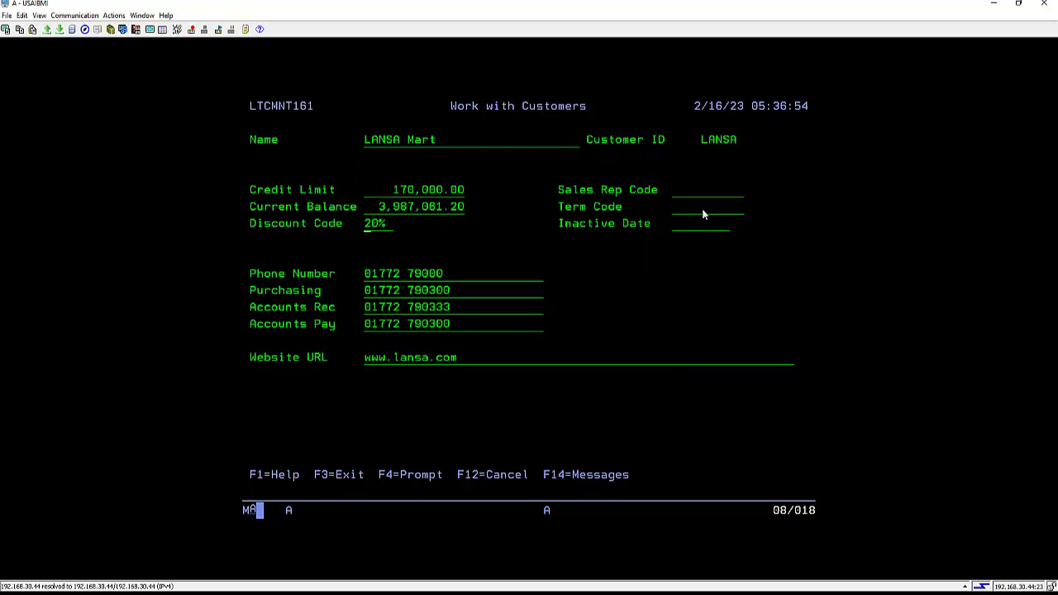
{"action": "key", "text": "Return"}
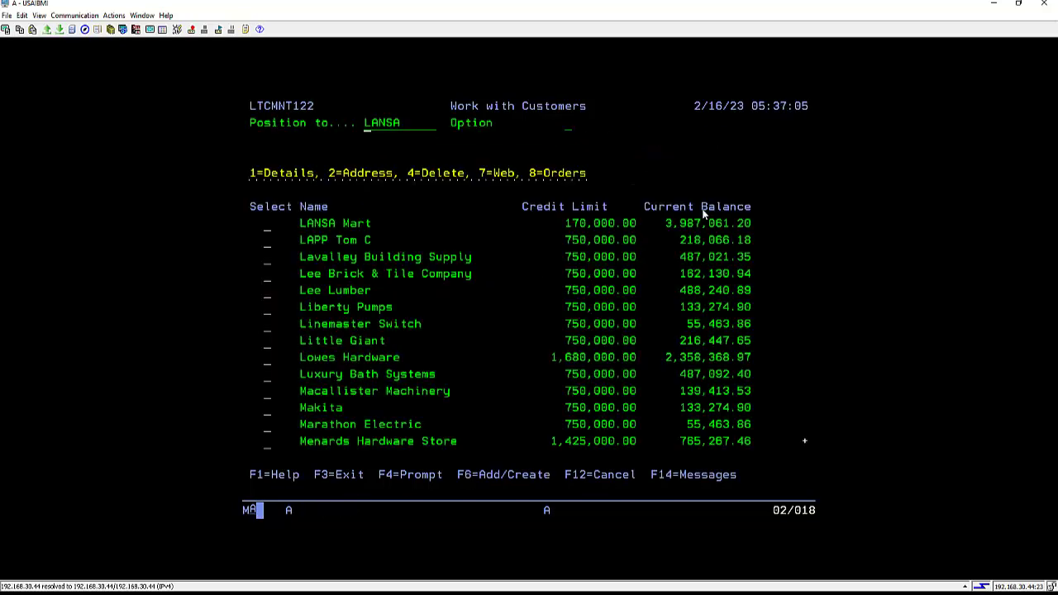
- View LANSA Mart's address record with option 2 and return to the customer list
{"action": "key", "text": "Tab"}
{"action": "key", "text": "Tab"}
{"action": "type", "text": "2"}
{"action": "key", "text": "Return"}
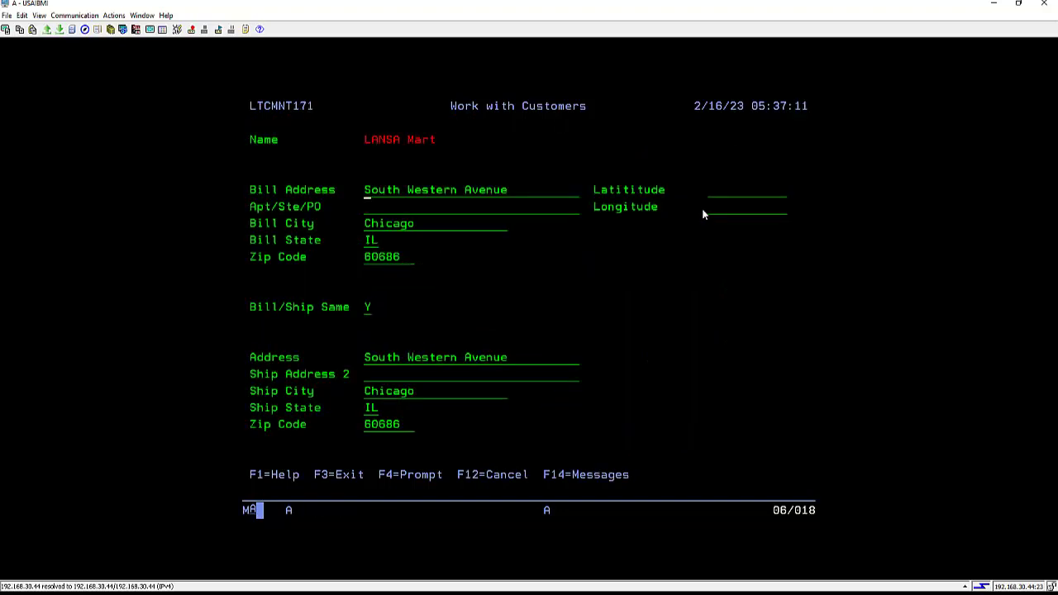
{"action": "key", "text": "F12"}
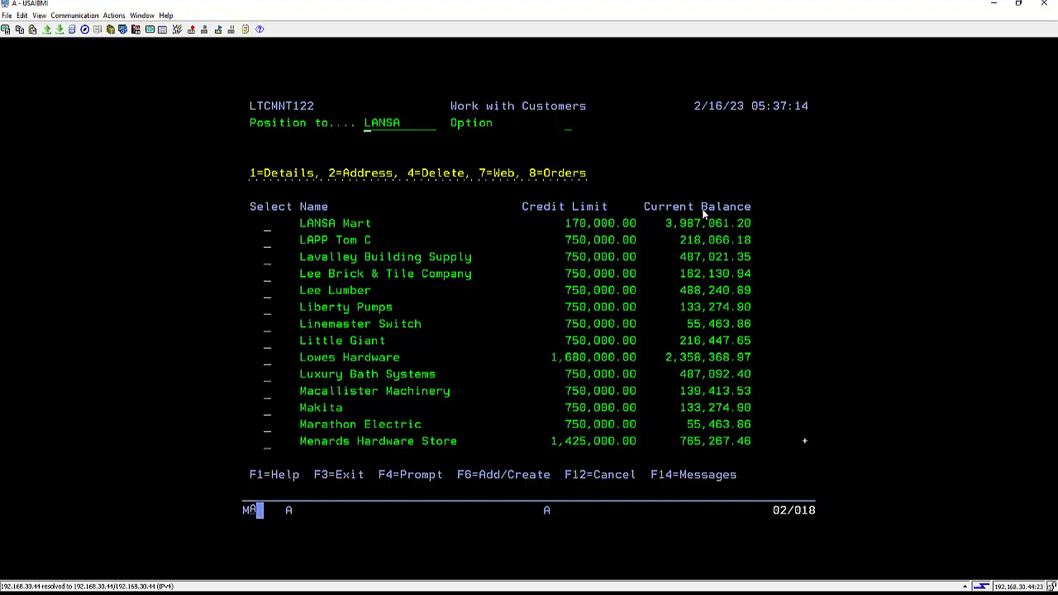
- Switch to the aXes login page in Chrome and highlight its URL
{"action": "mouse_move", "coordinate": [131, 584]}
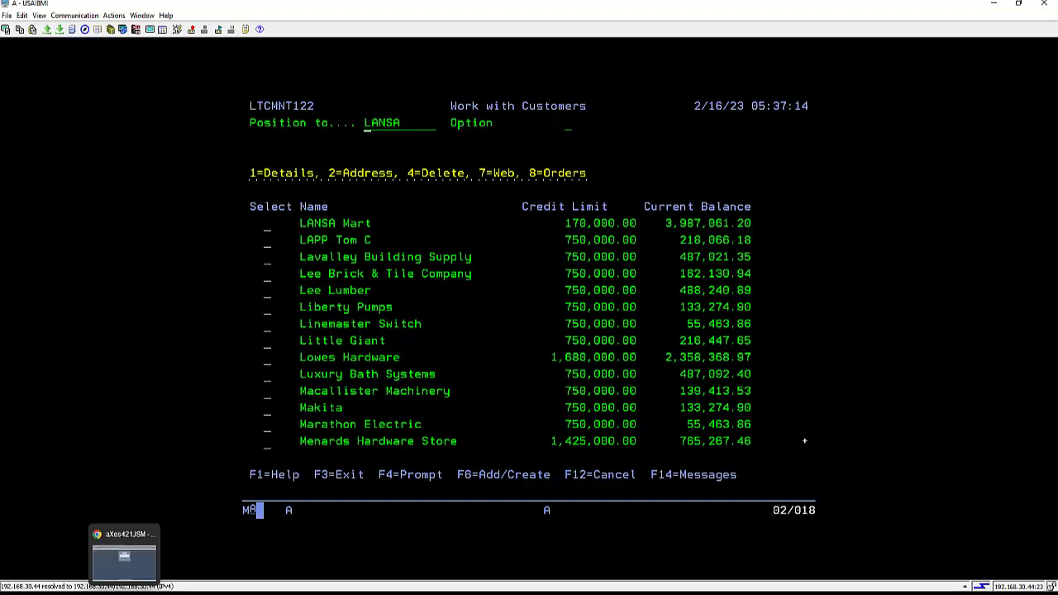
{"action": "left_click", "coordinate": [124, 559]}
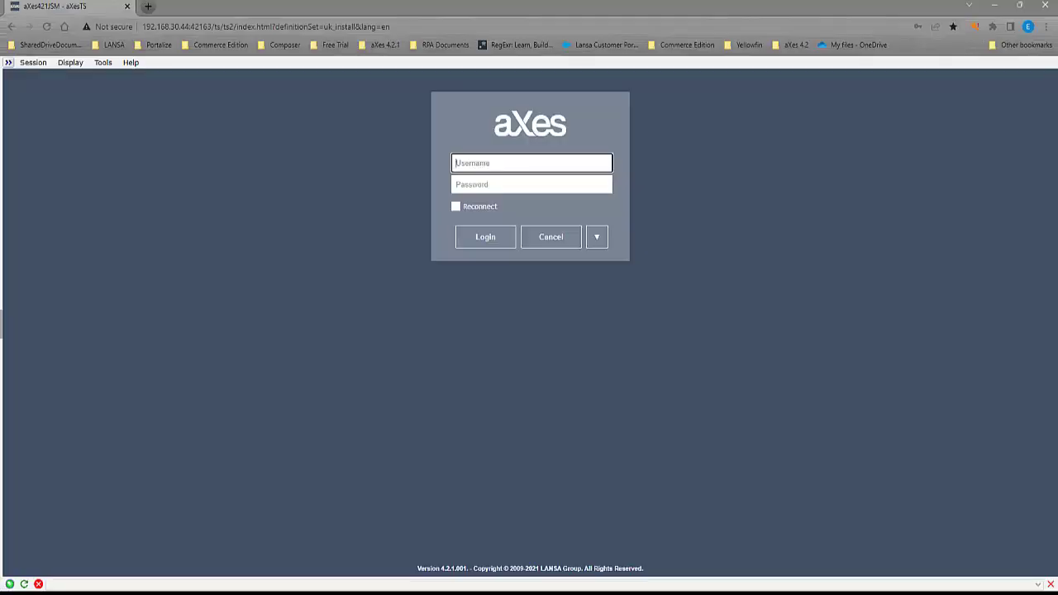
{"action": "left_click", "coordinate": [420, 26]}
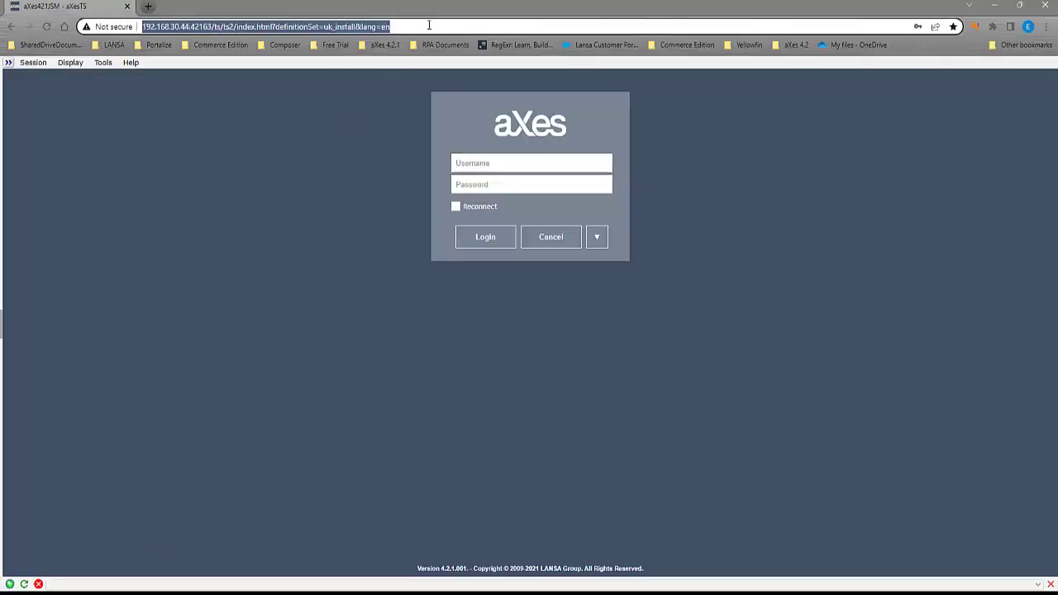
{"action": "left_click", "coordinate": [421, 26]}
{"action": "left_click", "coordinate": [421, 26]}
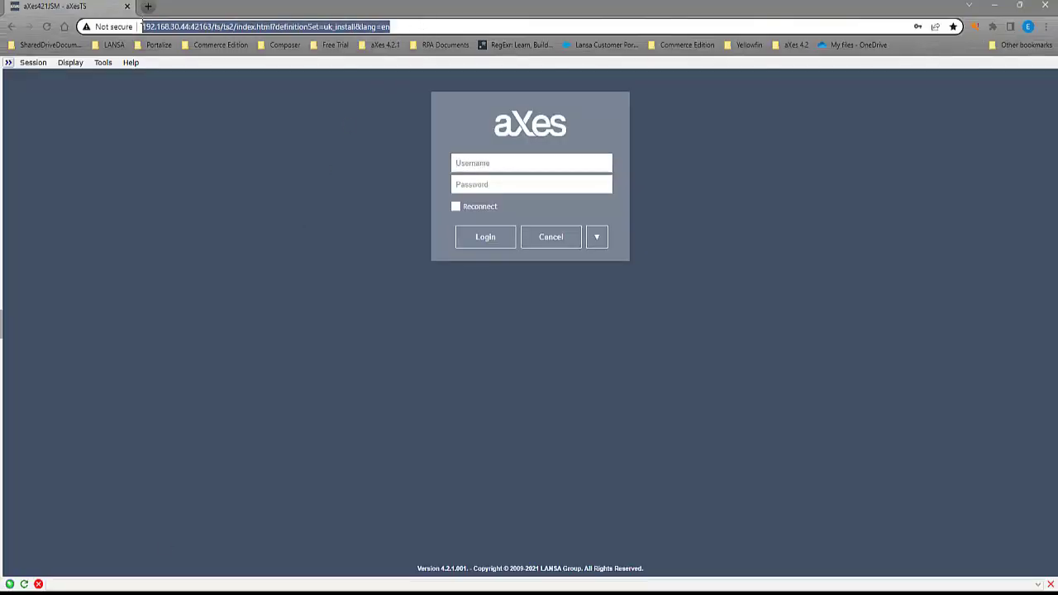
{"action": "left_click", "coordinate": [408, 25]}
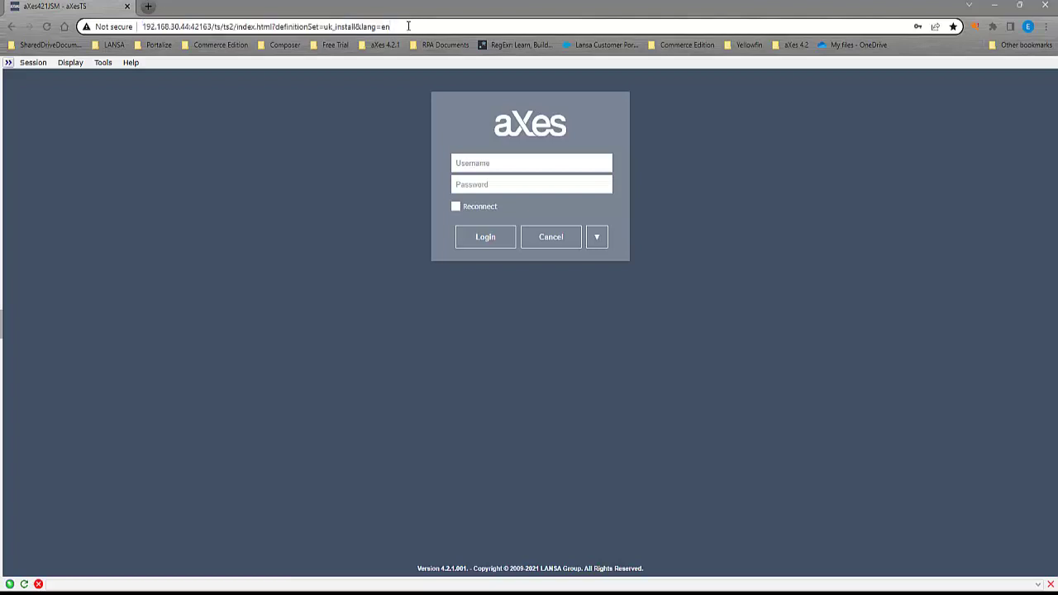
- Log in to aXes with the saved username and password, and continue past the program messages to the main menu
{"action": "left_click", "coordinate": [469, 163]}
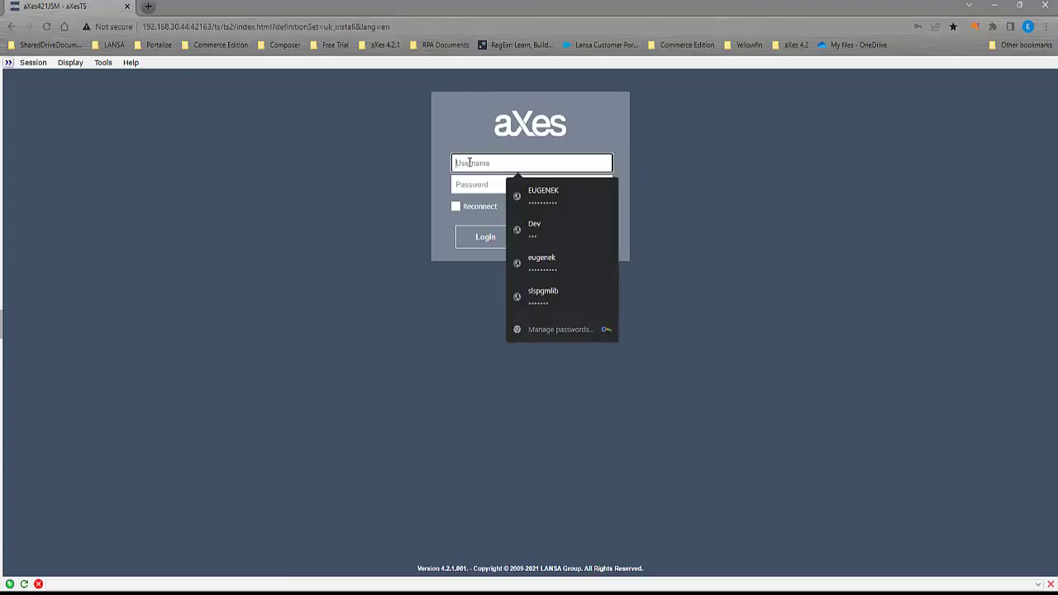
{"action": "left_click", "coordinate": [530, 204]}
{"action": "left_click", "coordinate": [499, 237]}
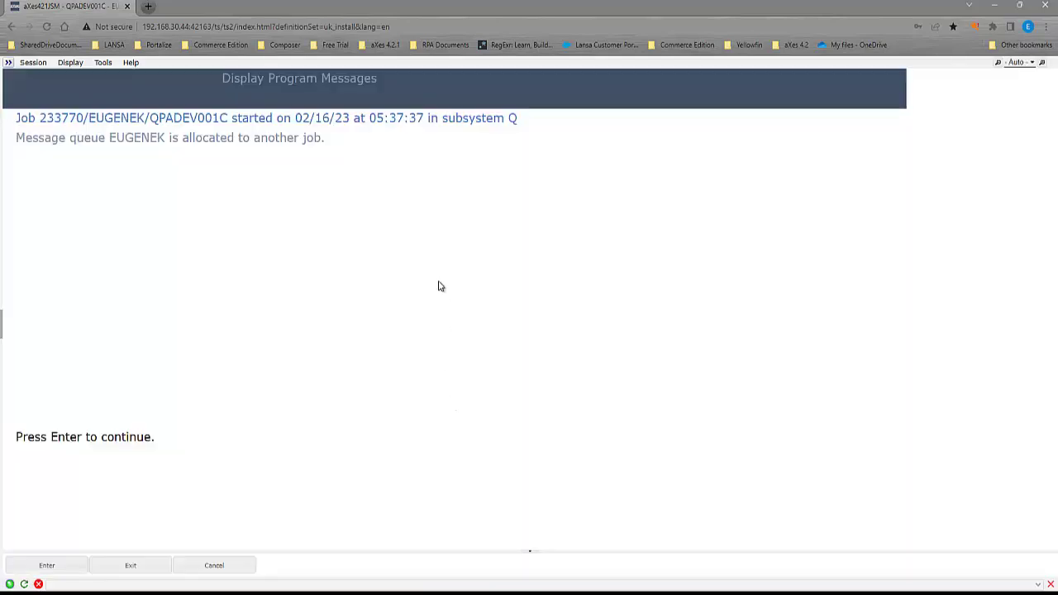
{"action": "key", "text": "Return"}
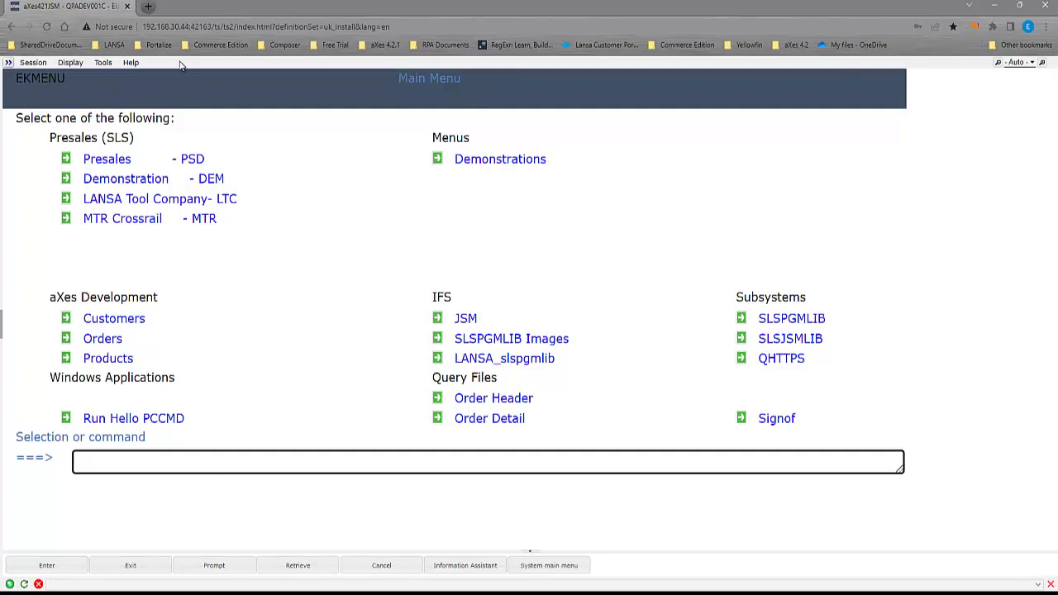
- Look through the advanced display themes offered for the session and leave the list without choosing one
{"action": "left_click", "coordinate": [77, 65]}
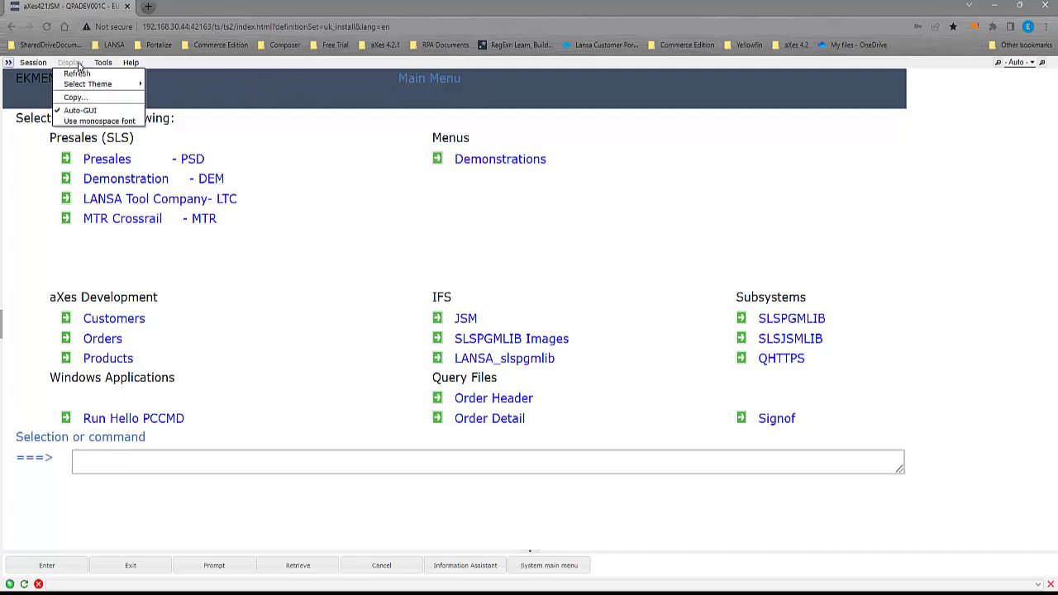
{"action": "mouse_move", "coordinate": [107, 85]}
{"action": "mouse_move", "coordinate": [197, 102]}
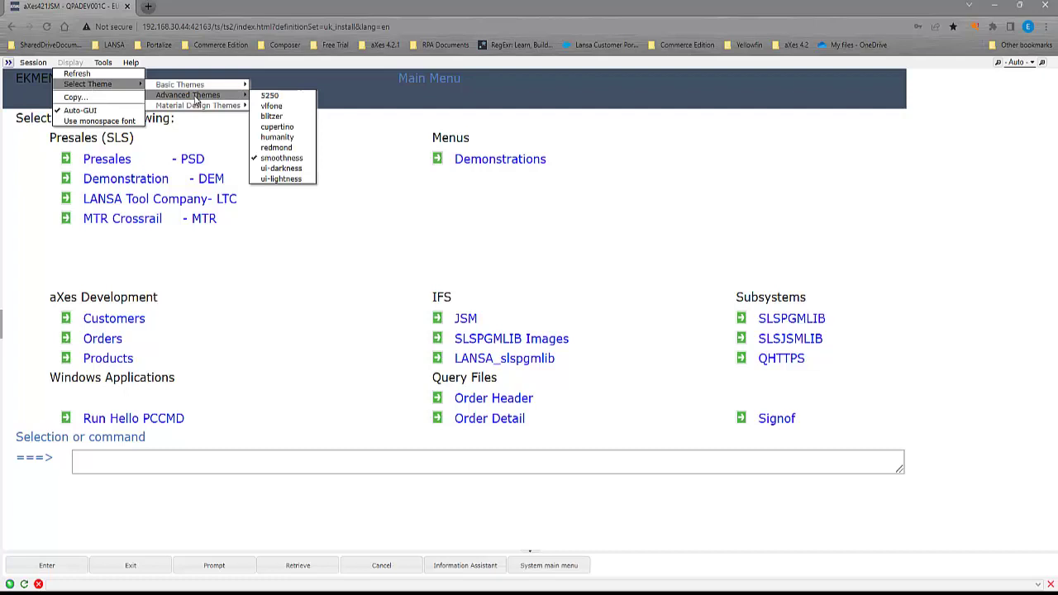
{"action": "left_click", "coordinate": [397, 181]}
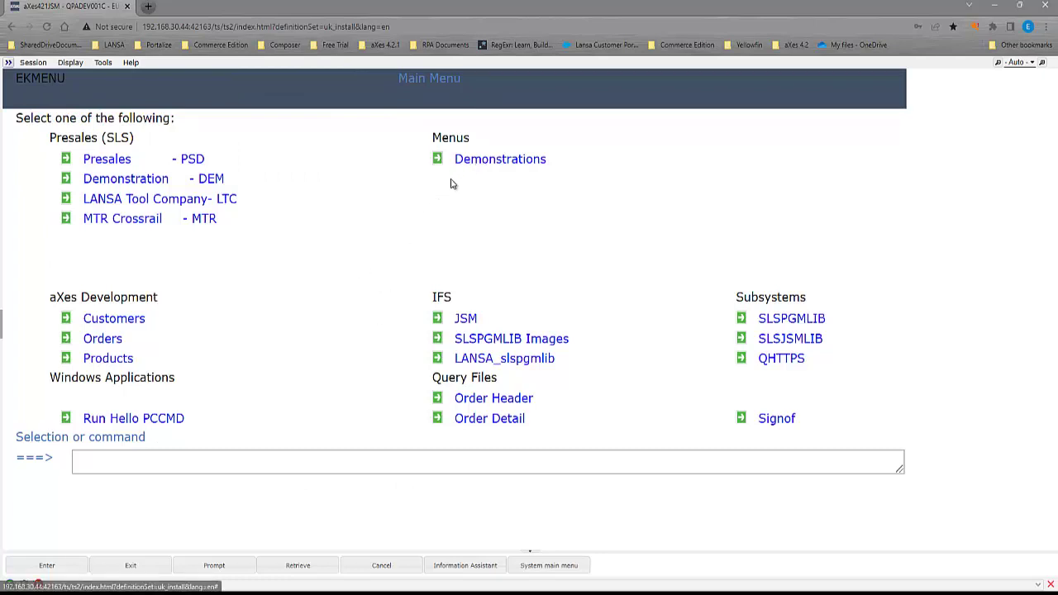
- Open the Lansa Tool company application from the Demonstrations menu and go to Work with Customers
{"action": "left_click", "coordinate": [475, 162]}
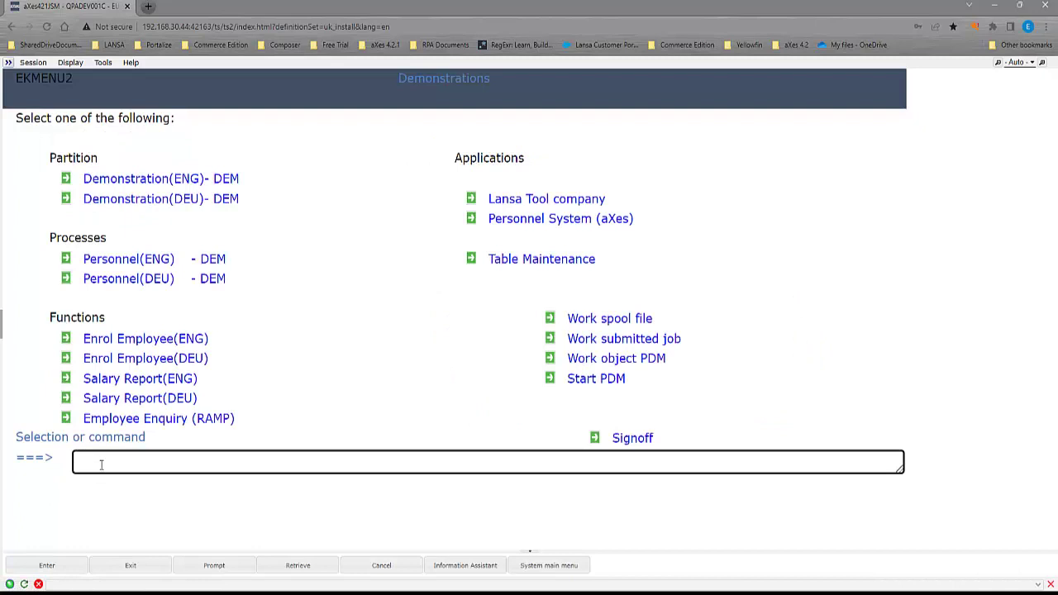
{"action": "type", "text": "31"}
{"action": "key", "text": "Return"}
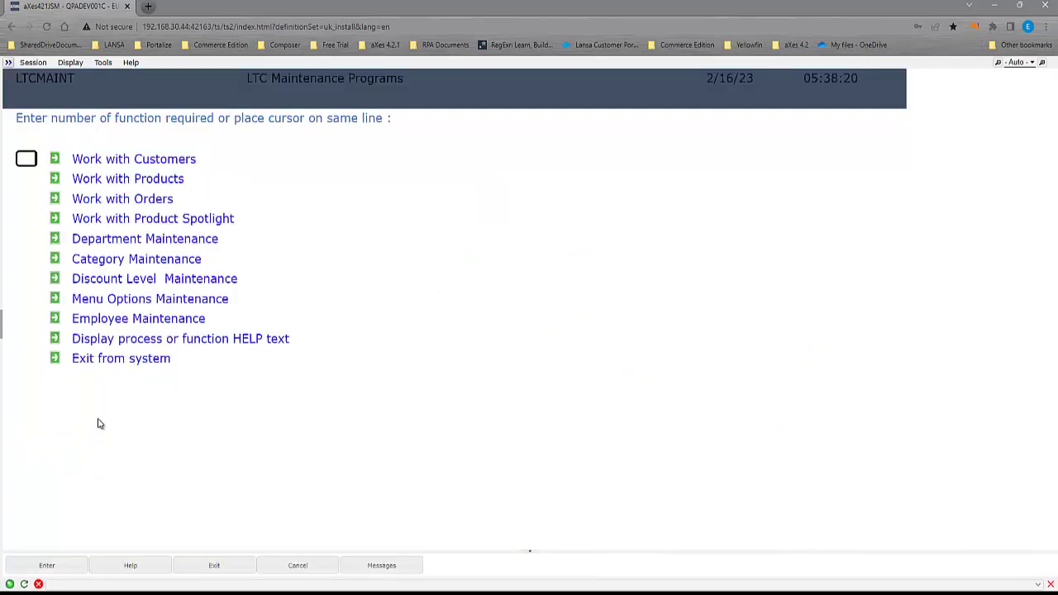
{"action": "left_click", "coordinate": [89, 162]}
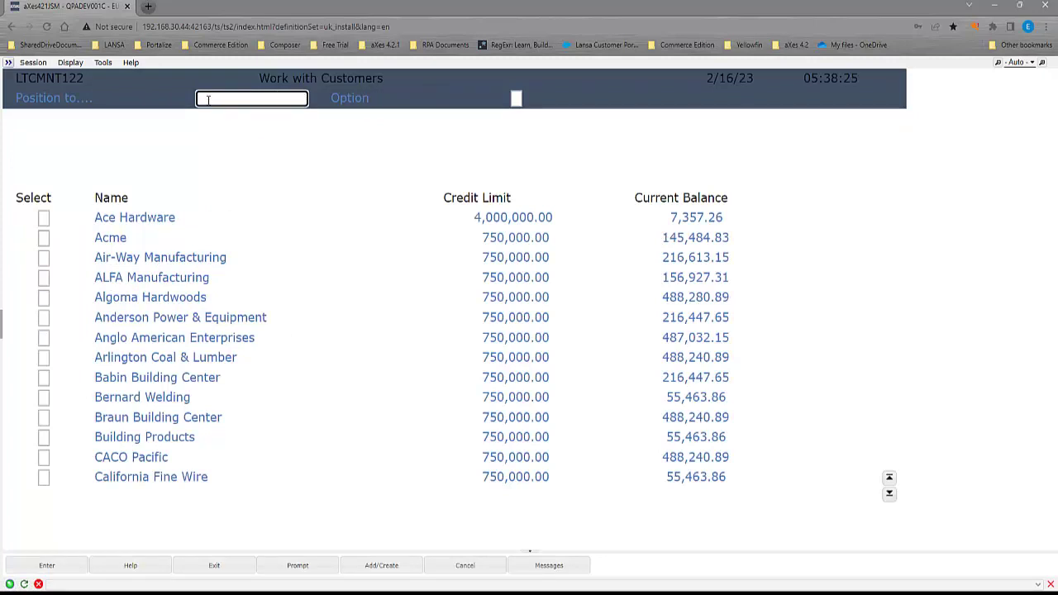
- Position the customer list to LANSA and open the Details option for LANSA Mart
{"action": "type", "text": "LANSA"}
{"action": "key", "text": "Return"}
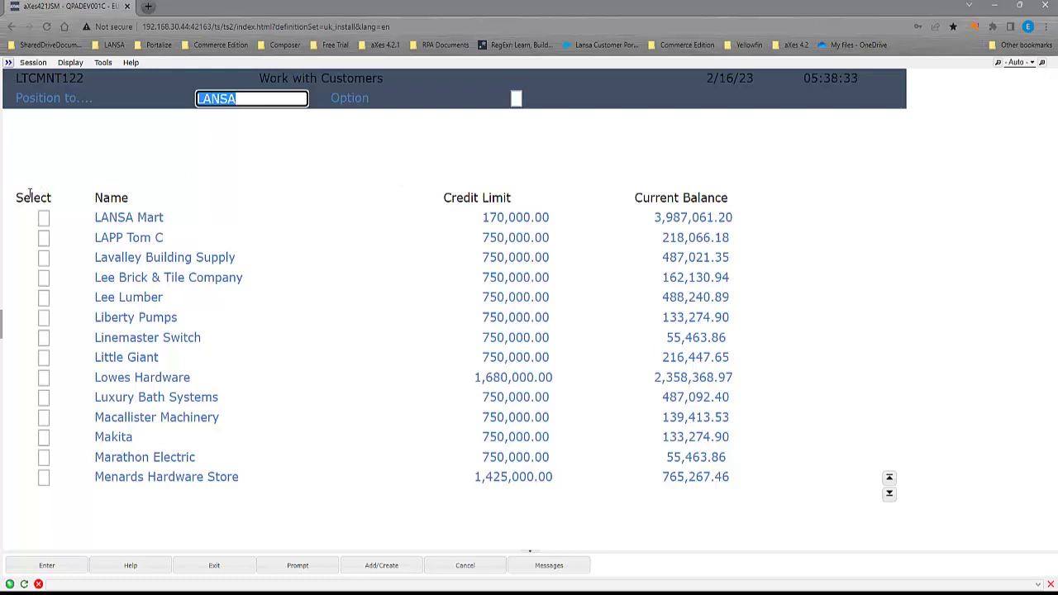
{"action": "left_click", "coordinate": [44, 225]}
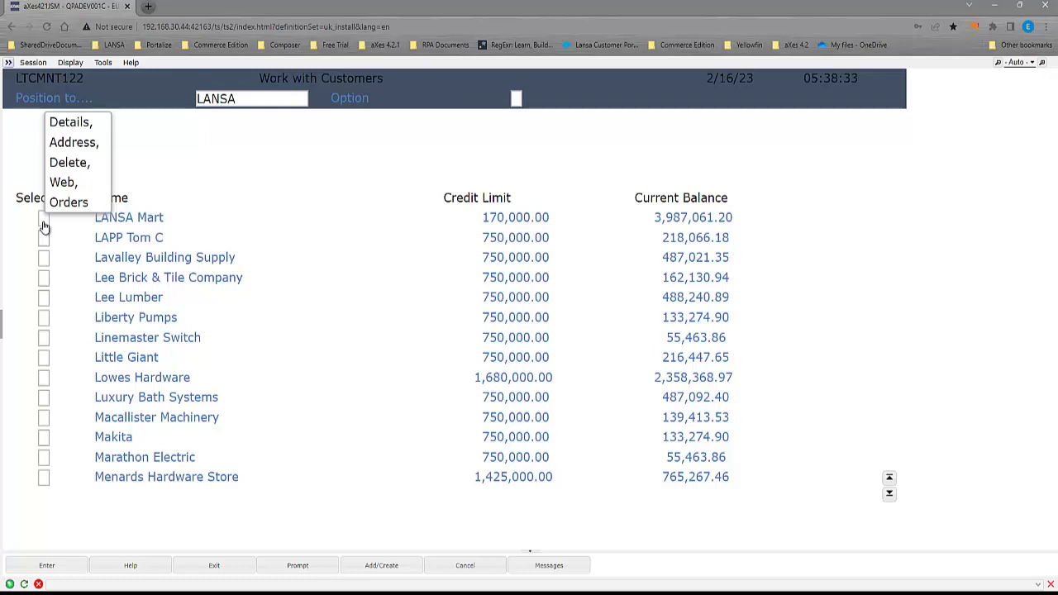
{"action": "left_click", "coordinate": [73, 122]}
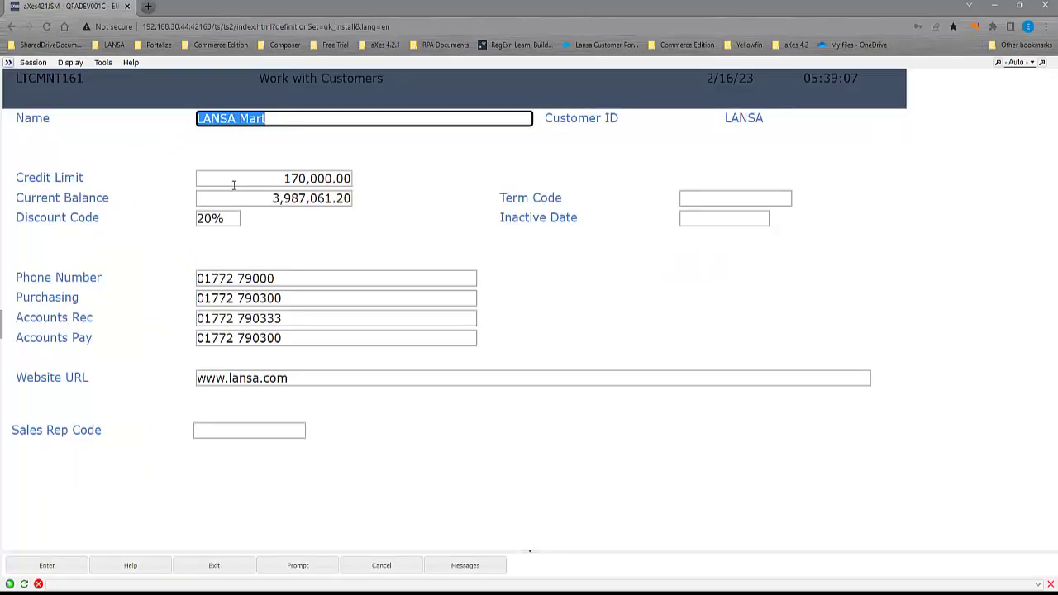
- Set LANSA Mart's discount code to 10% by choosing 10 Percent from the discount prompt, and save the customer record
{"action": "left_click", "coordinate": [237, 219]}
{"action": "key", "text": "F4"}
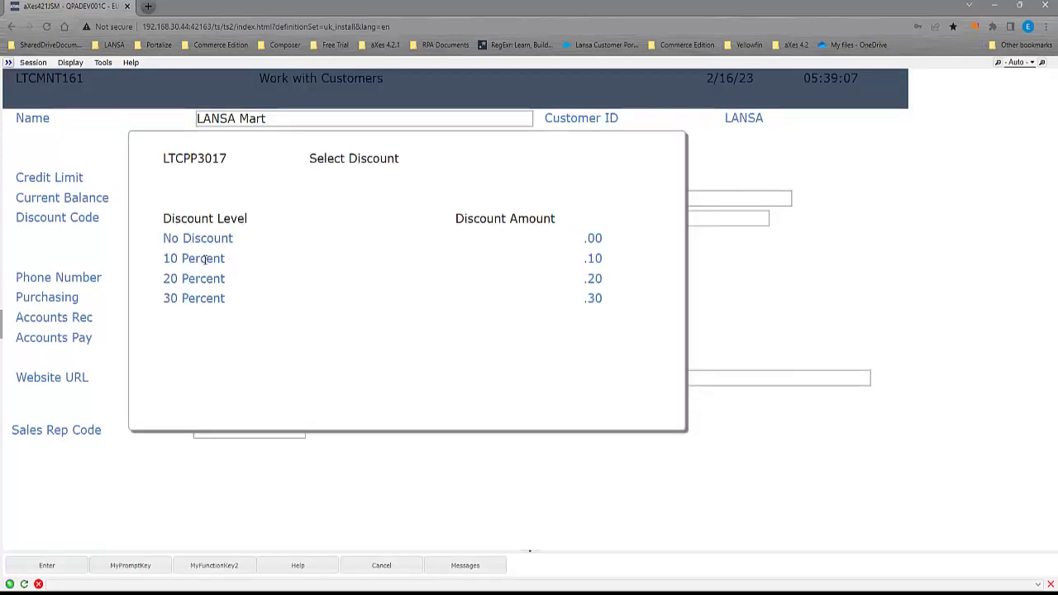
{"action": "left_click", "coordinate": [205, 259]}
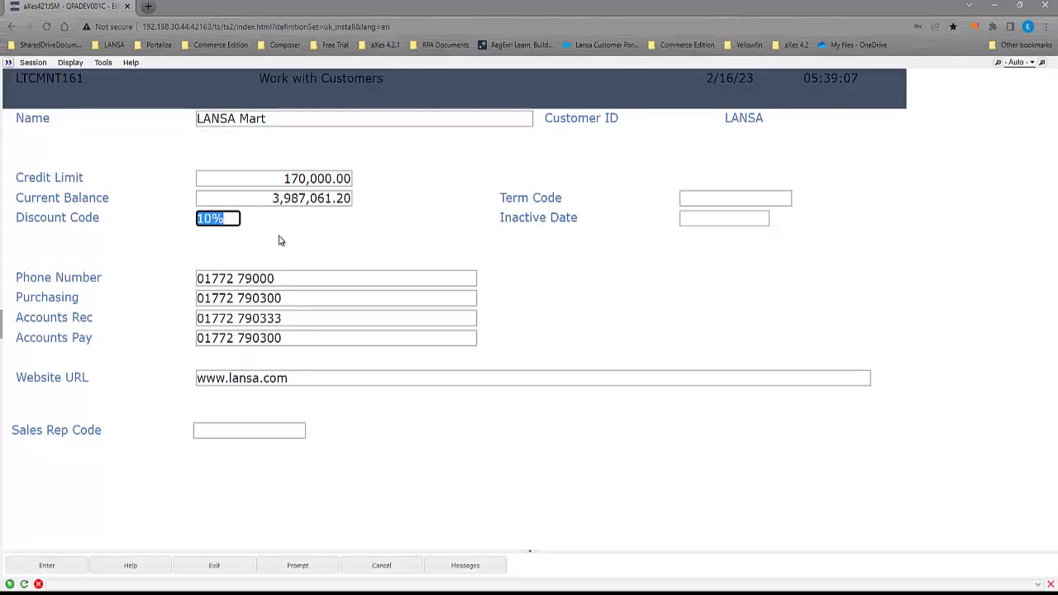
{"action": "key", "text": "Return"}
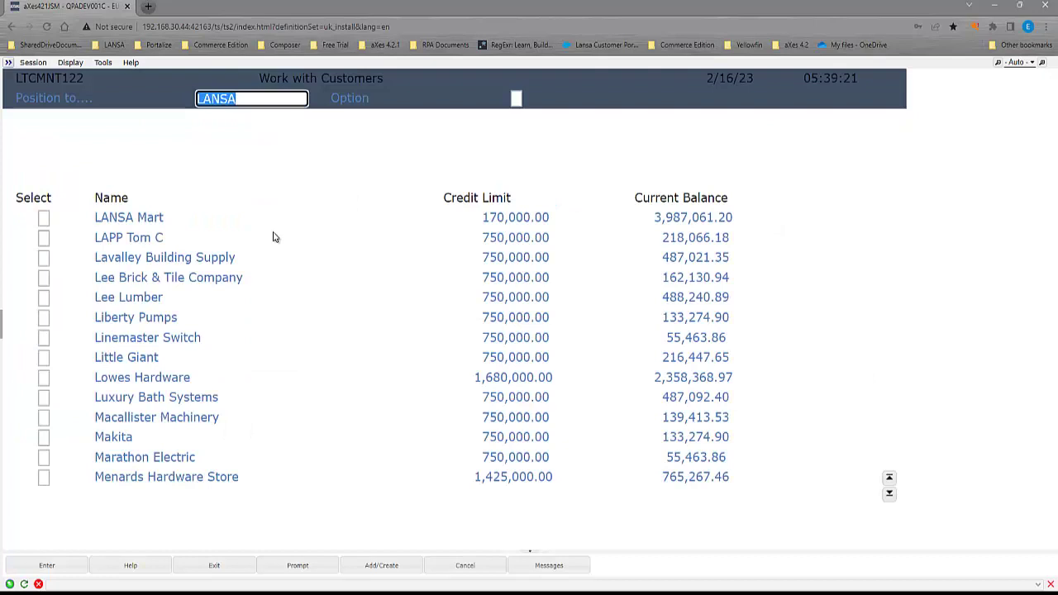
- Open the Address option for LANSA Mart to view its billing and shipping address
{"action": "left_click", "coordinate": [43, 219]}
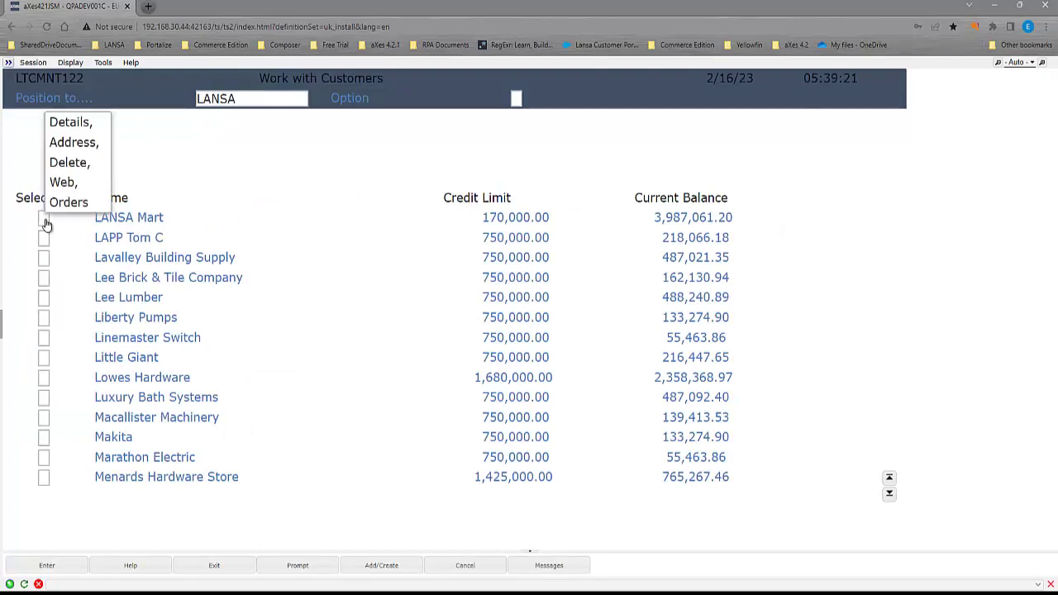
{"action": "left_click", "coordinate": [59, 146]}
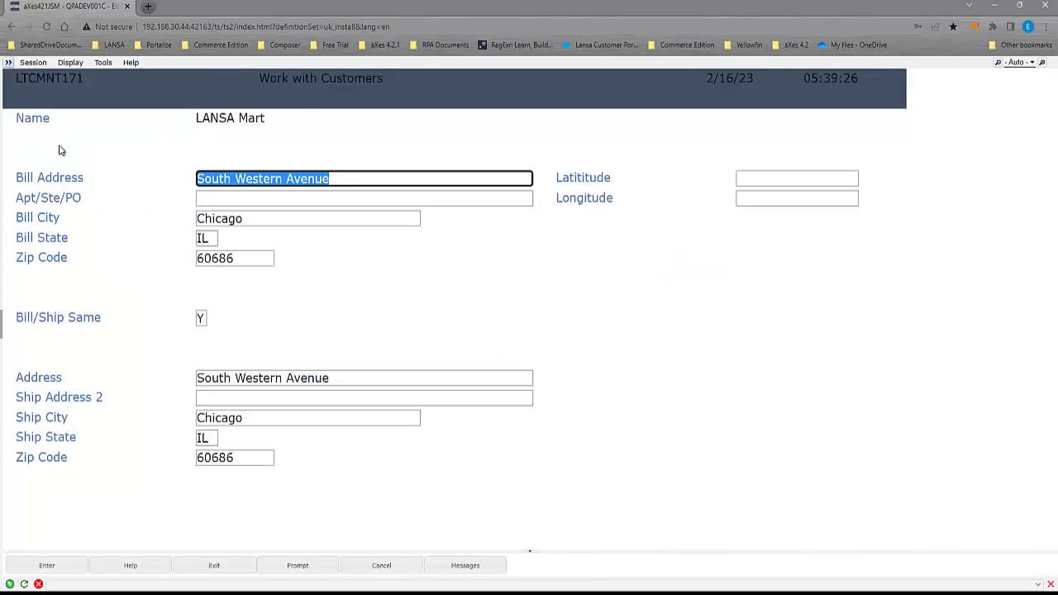